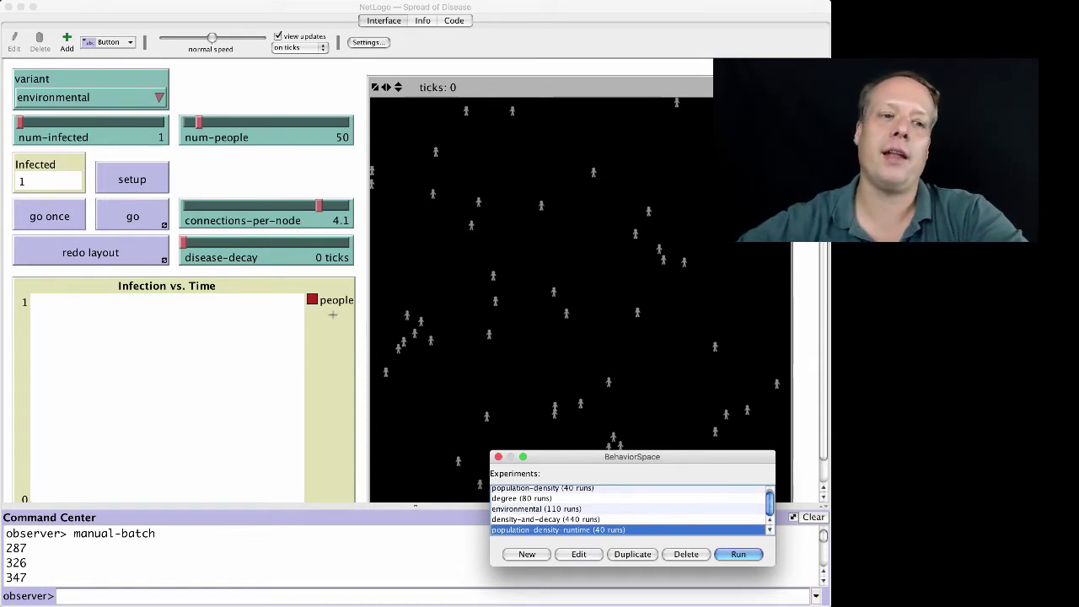
# Set up the environmental Spread of Disease model so it sits at tick 0
pyautogui.click(139, 172)
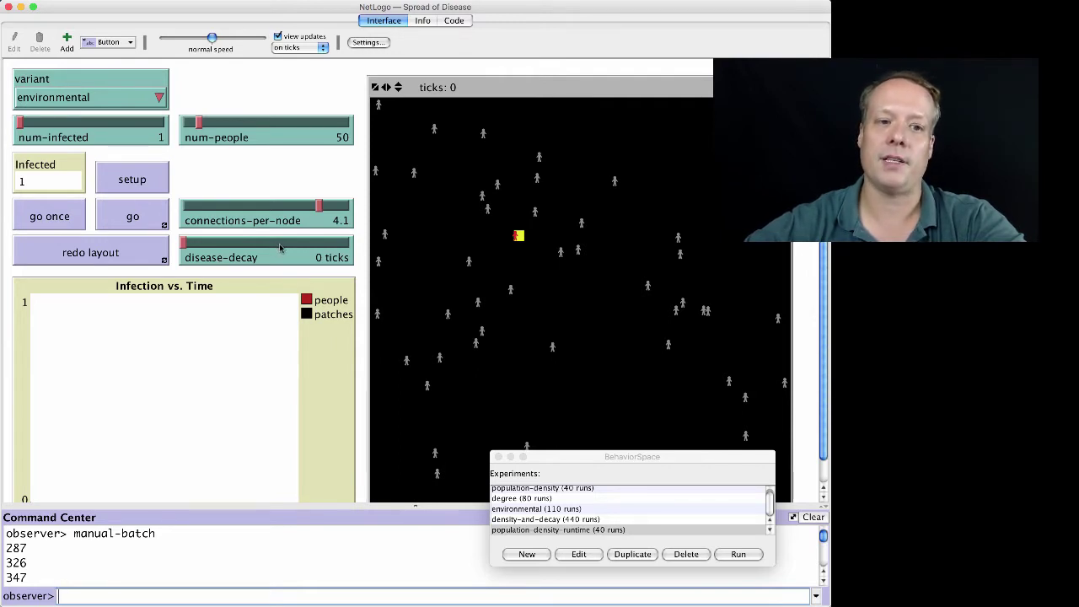
# Run the model, trying disease-decay at 1 and 0, then raise it to 10 ticks
pyautogui.click(133, 217)
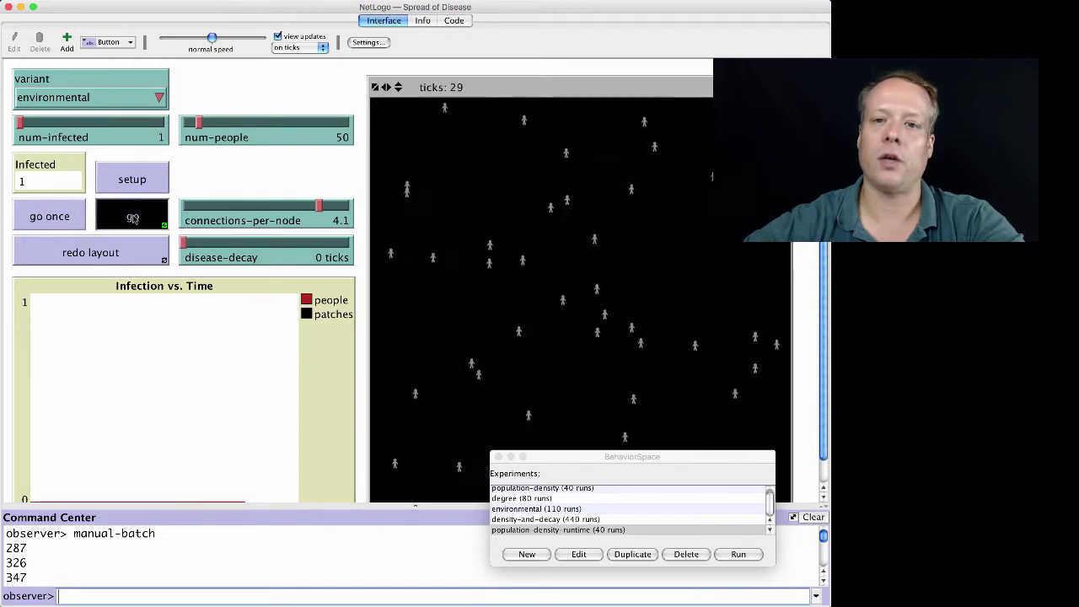
pyautogui.click(196, 246)
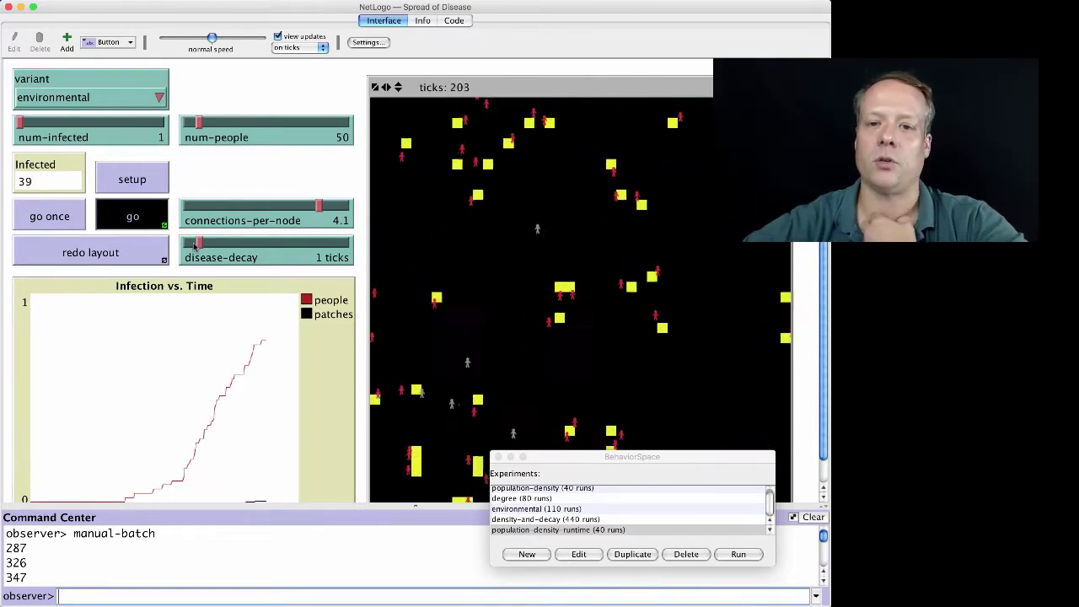
pyautogui.click(196, 246)
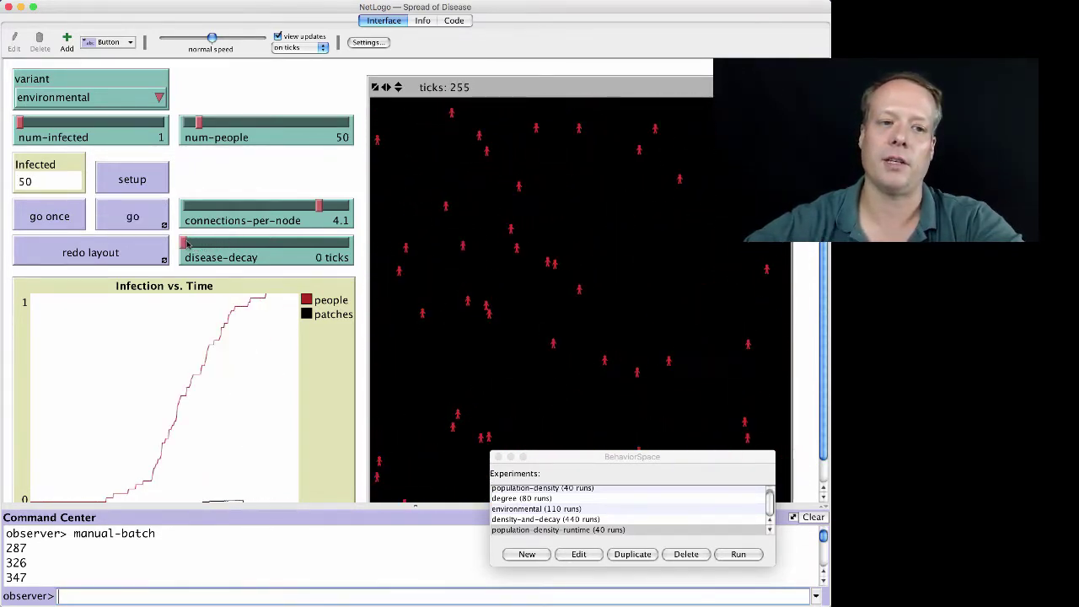
pyautogui.moveTo(187, 244); pyautogui.dragTo(354, 245)
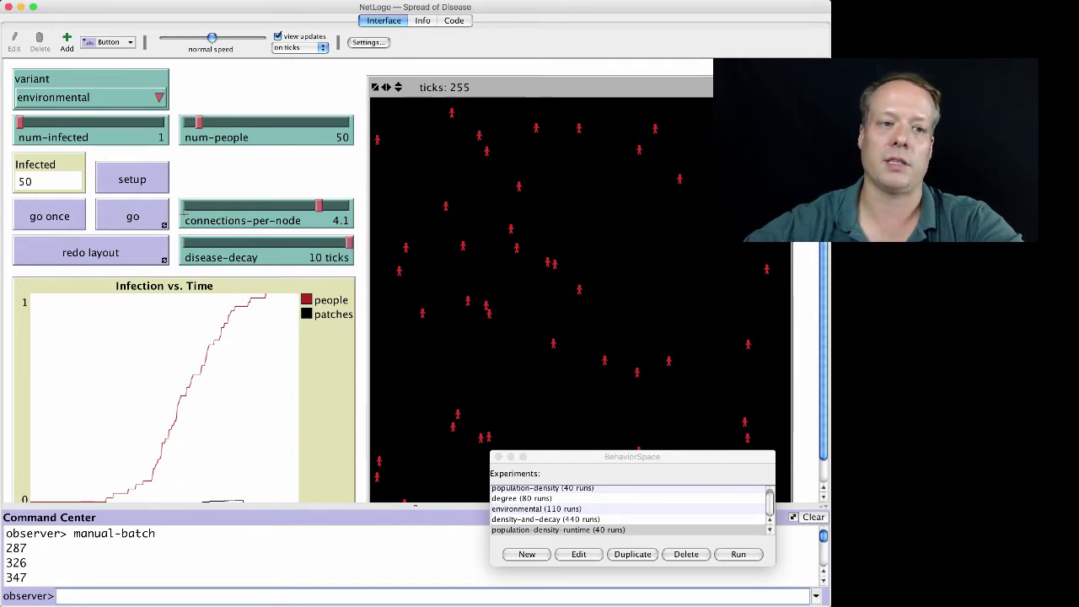
# Reset and rerun with decay 10 until all 50 people are infected
pyautogui.click(153, 193)
pyautogui.click(151, 216)
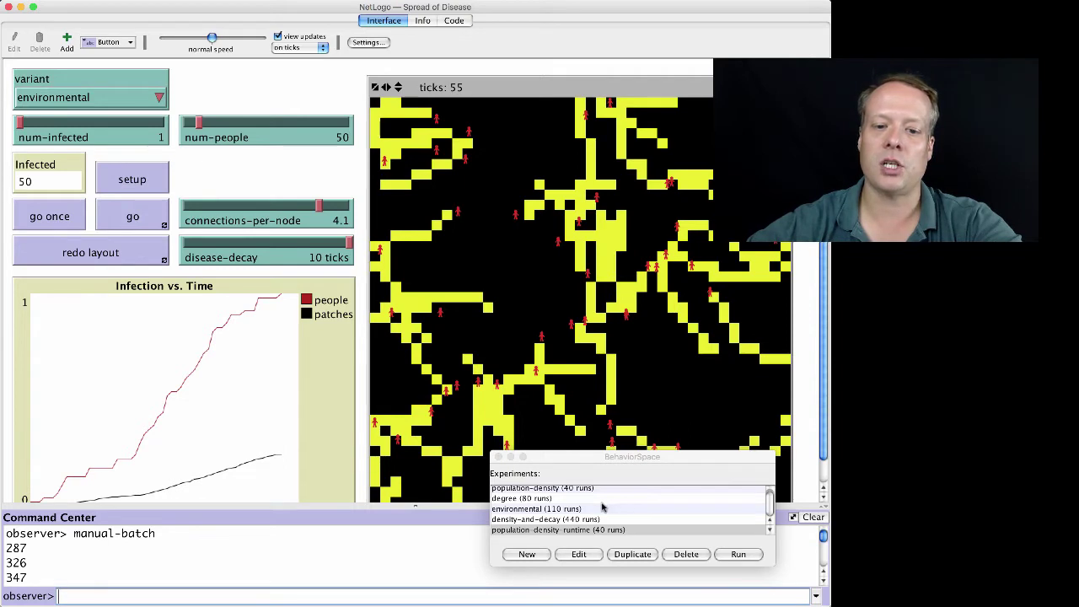
pyautogui.scroll(1, 602, 505)
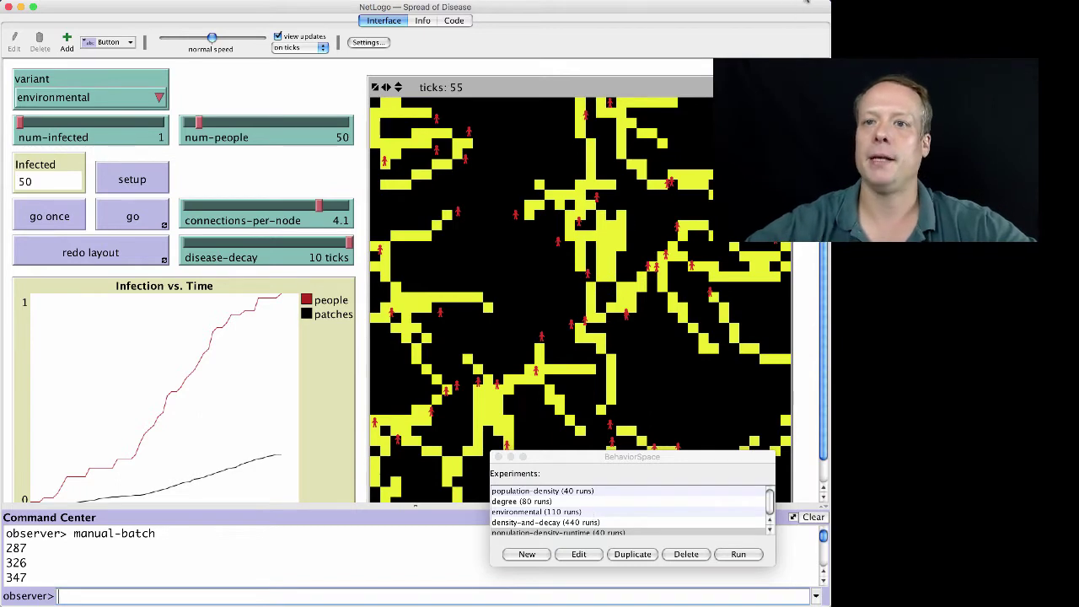
pyautogui.click(592, 511)
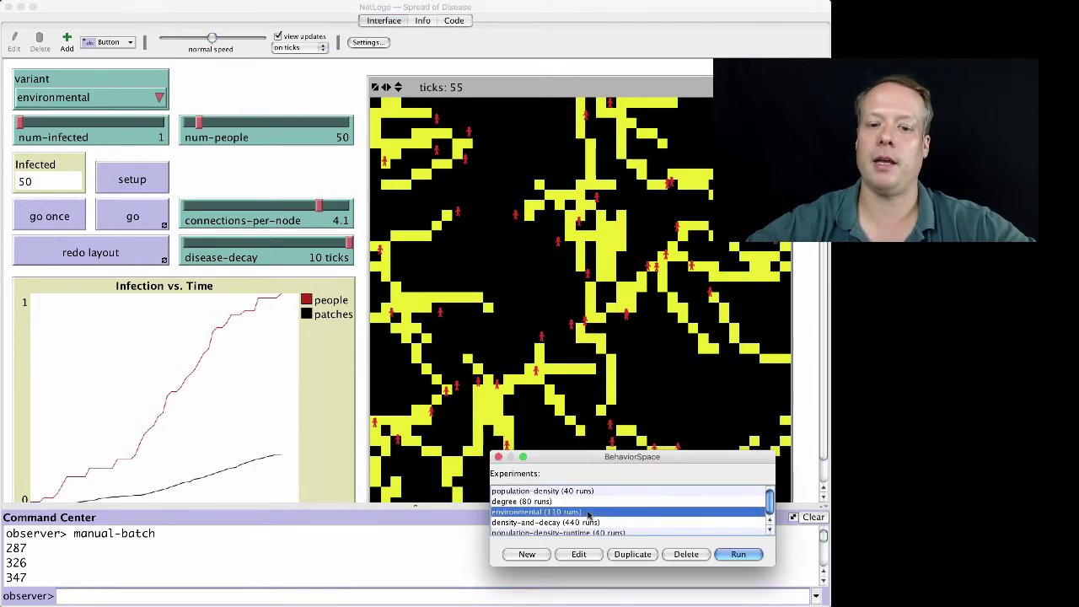
pyautogui.click(723, 554)
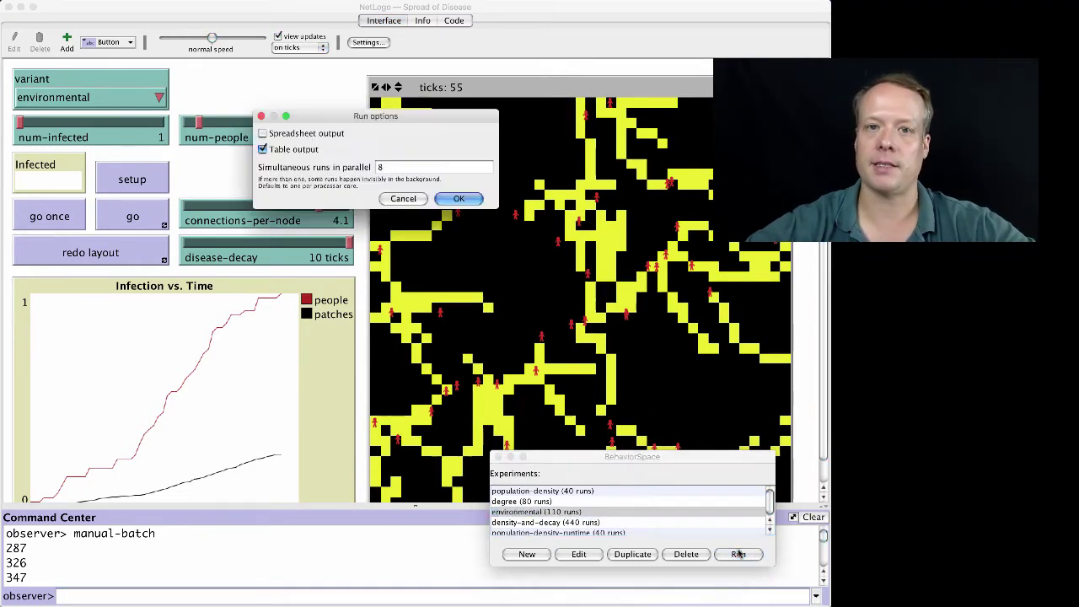
pyautogui.click(404, 200)
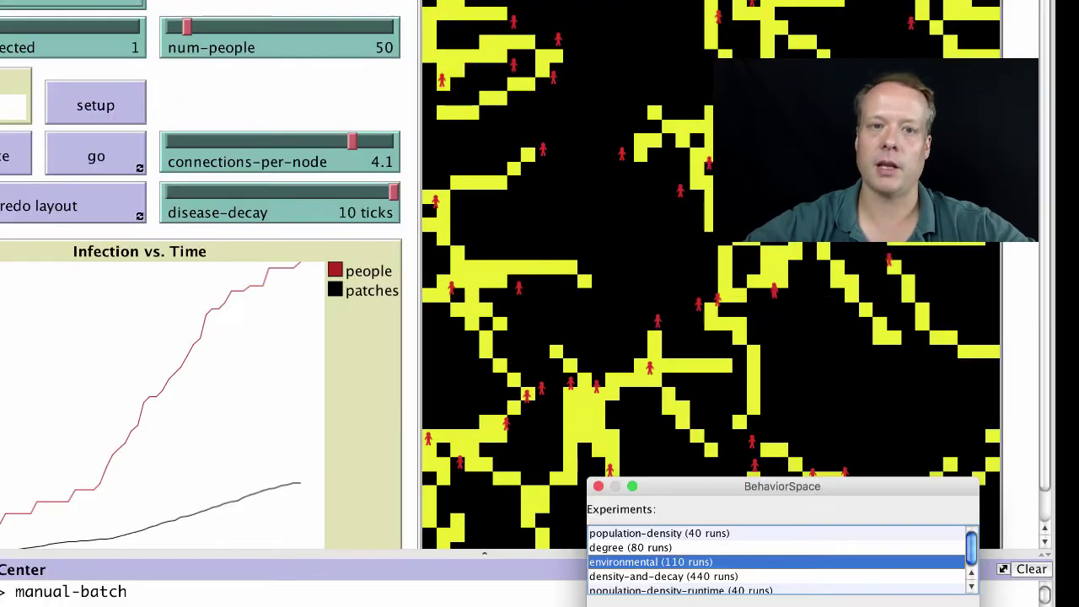
pyautogui.doubleClick(589, 512)
pyautogui.click(444, 112)
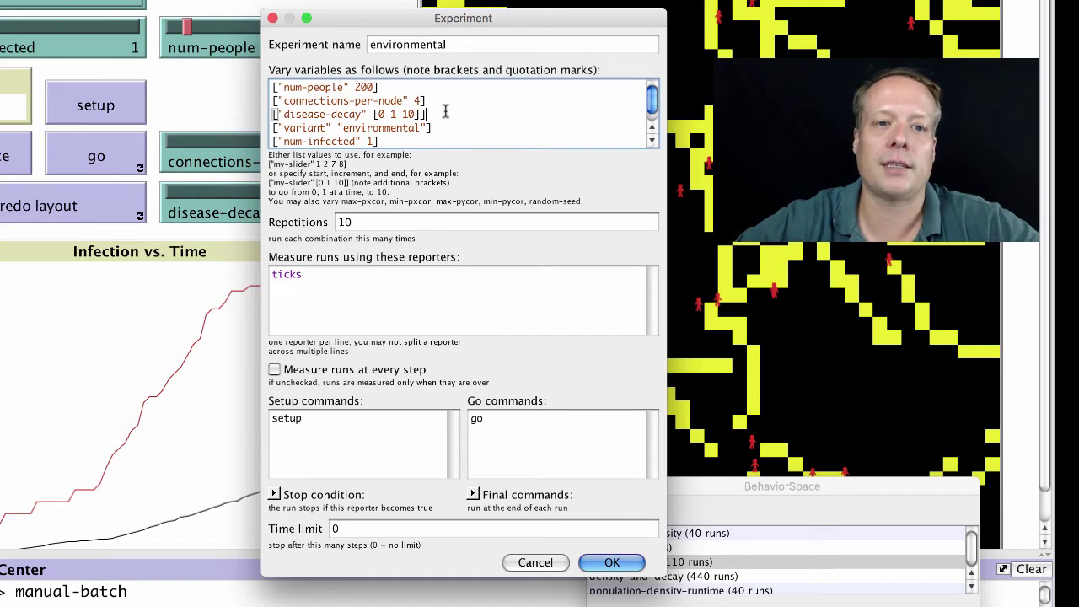
pyautogui.click(428, 127)
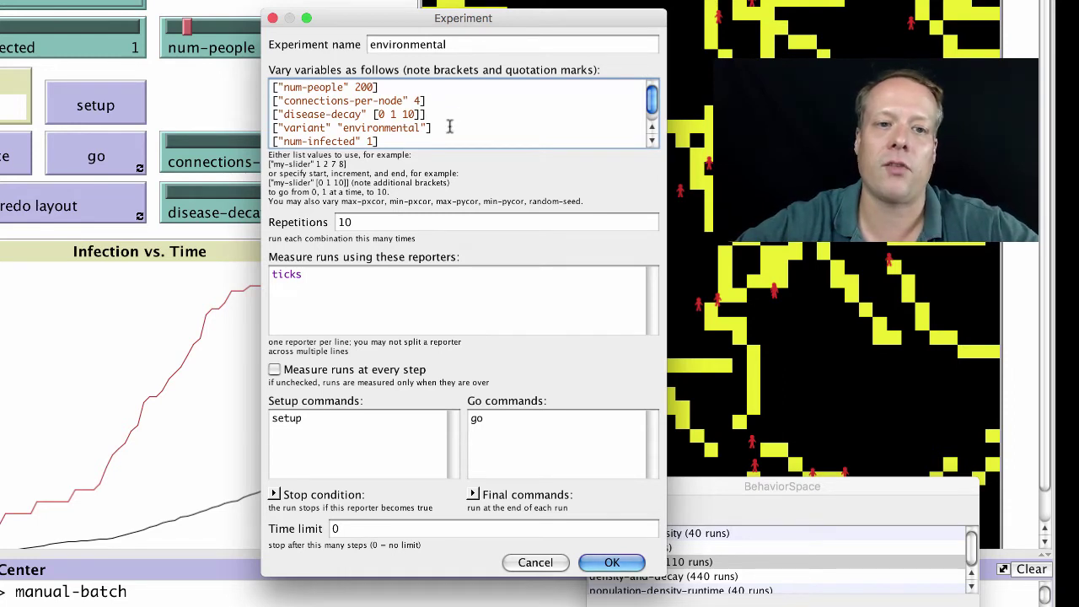
pyautogui.scroll(-1, 419, 101)
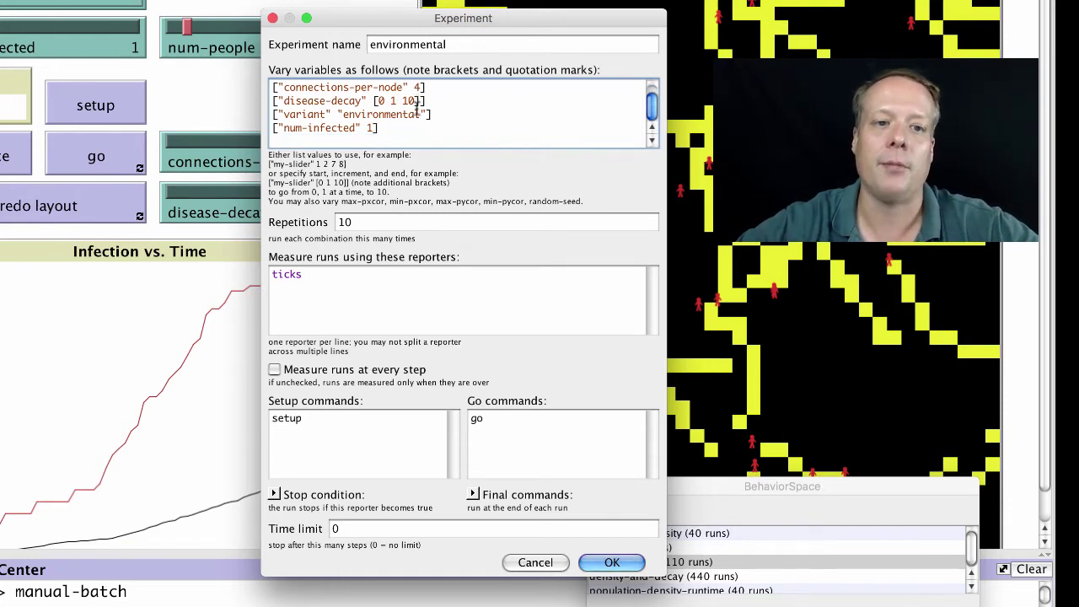
pyautogui.doubleClick(388, 114)
pyautogui.scroll(1, 521, 127)
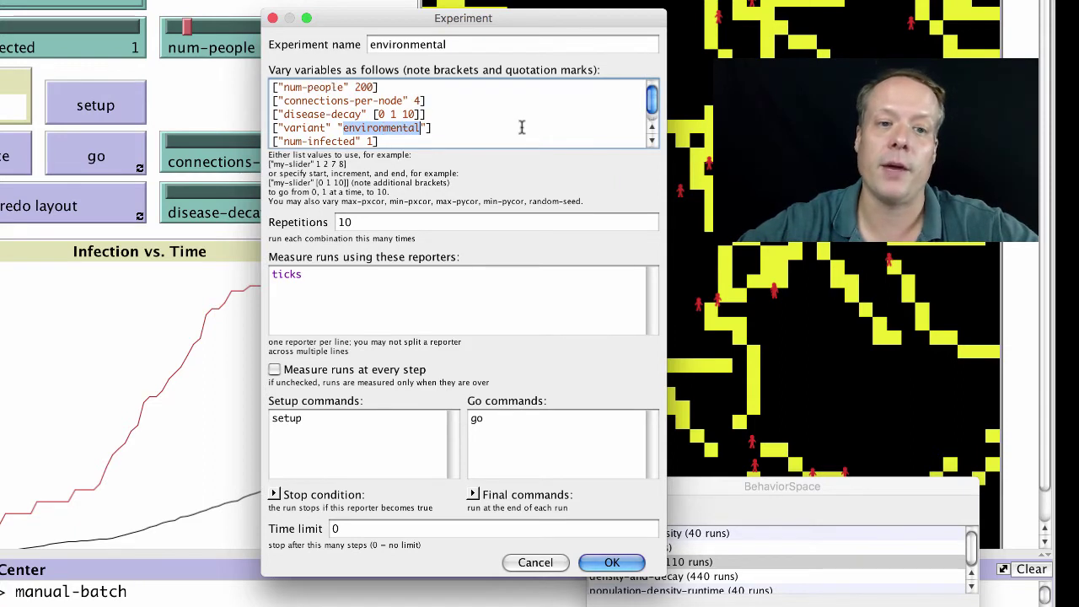
pyautogui.click(392, 224)
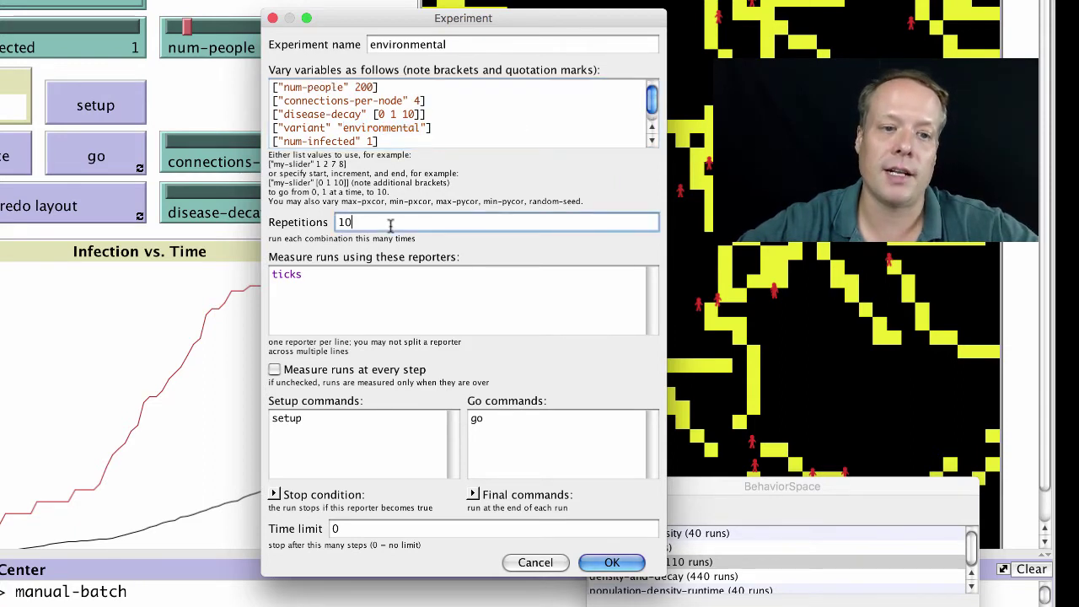
pyautogui.click(327, 284)
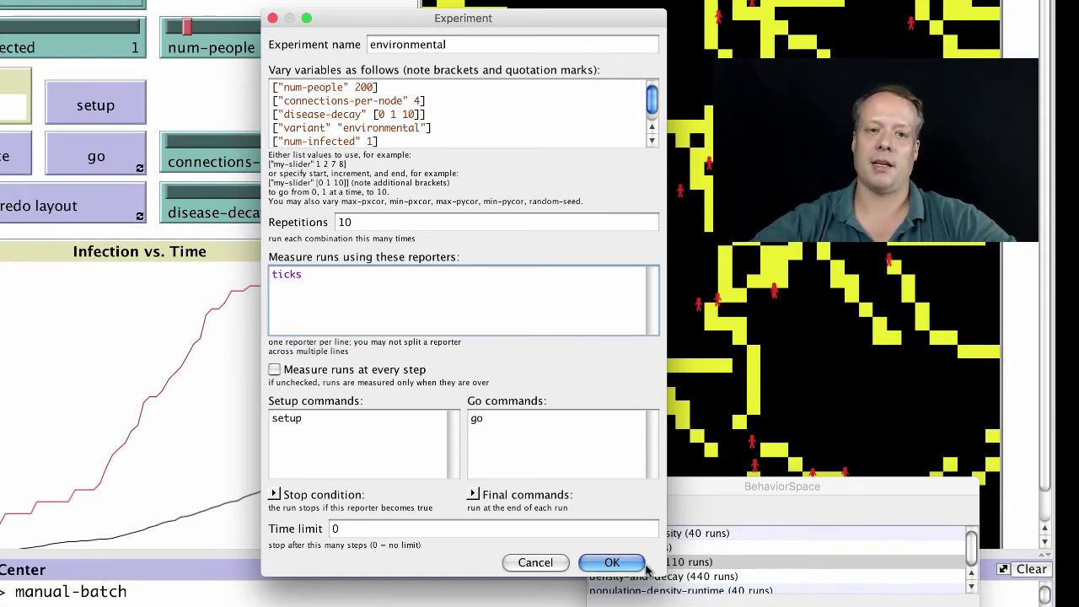
# Run the environmental experiment with Table output and 8 parallel runs, saving the table to the Desktop
pyautogui.click(614, 562)
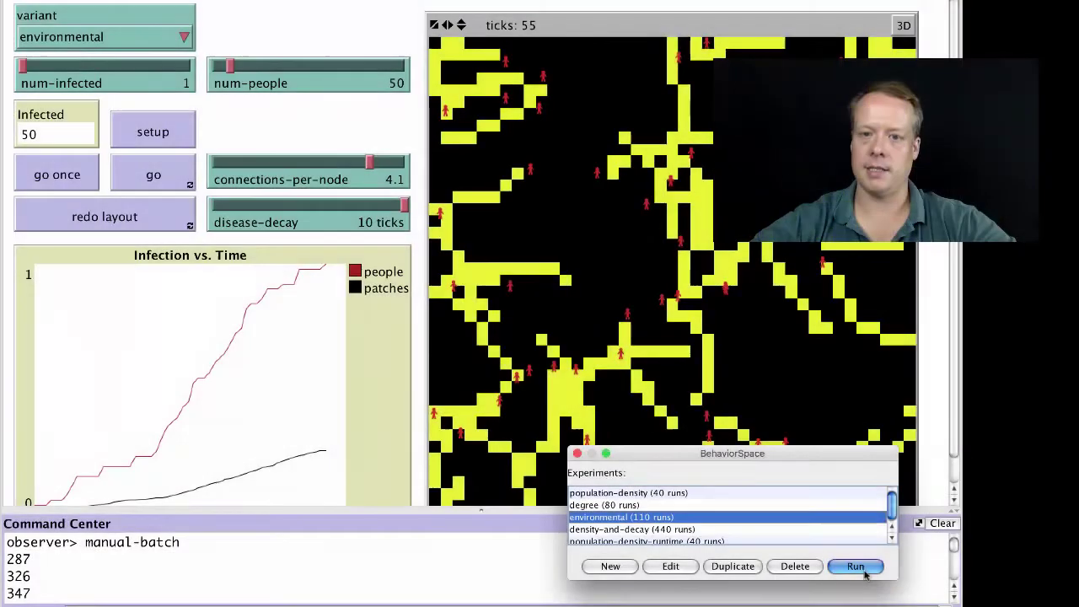
pyautogui.press('Return')
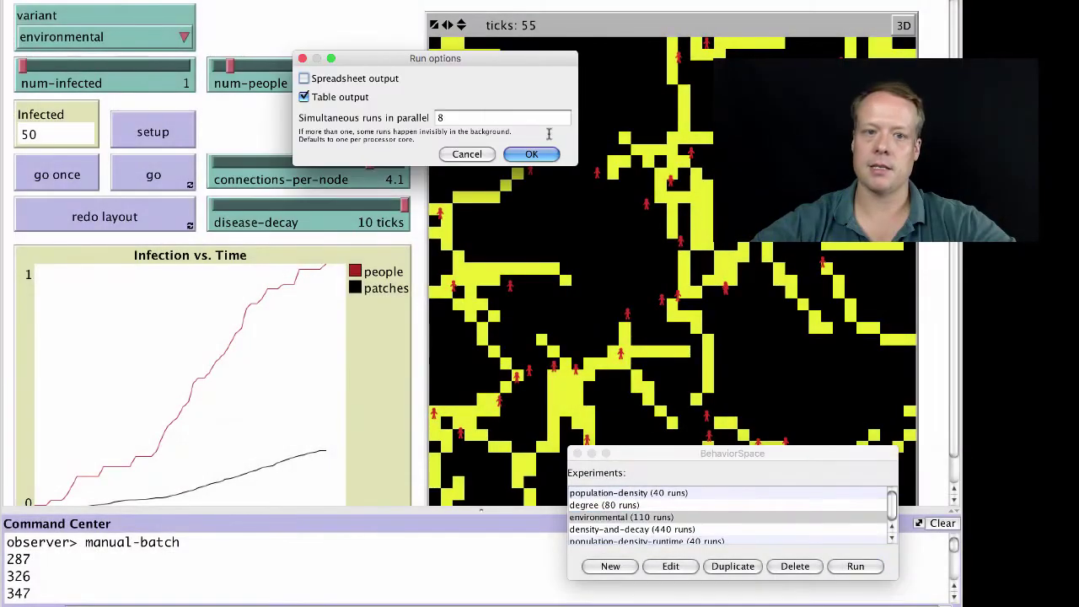
pyautogui.click(546, 154)
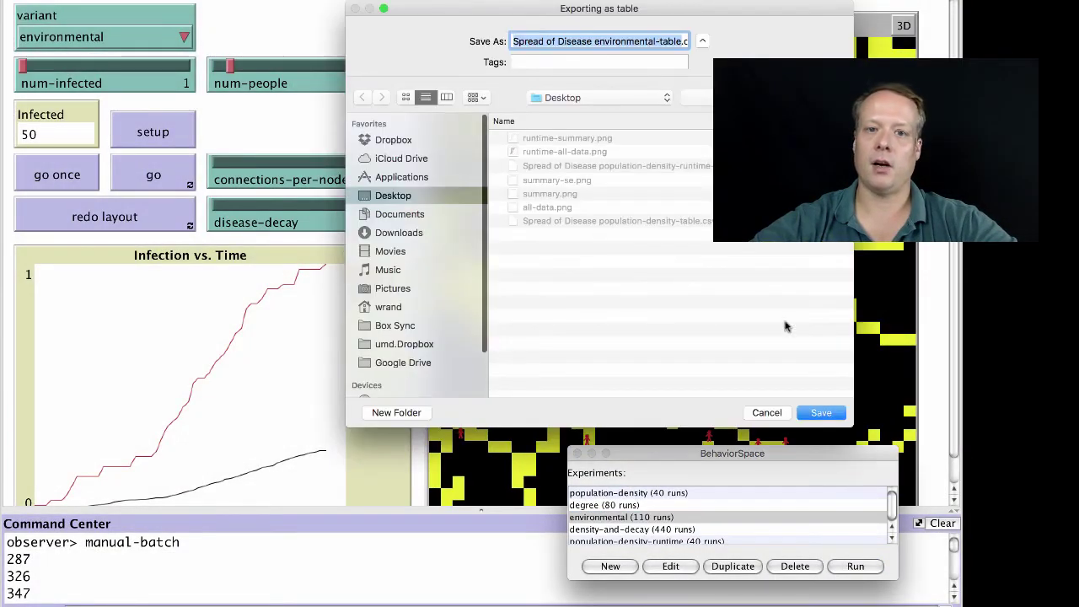
pyautogui.click(822, 412)
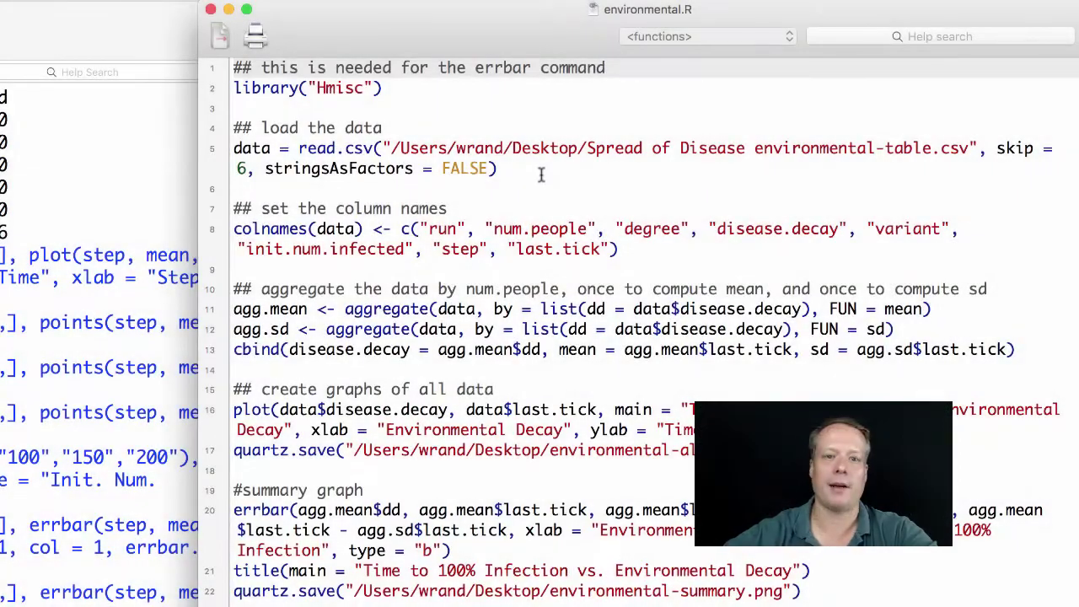
# Load the environmental experiment CSV with script lines 1–6 and check the console output
pyautogui.moveTo(498, 168); pyautogui.dragTo(200, 33)
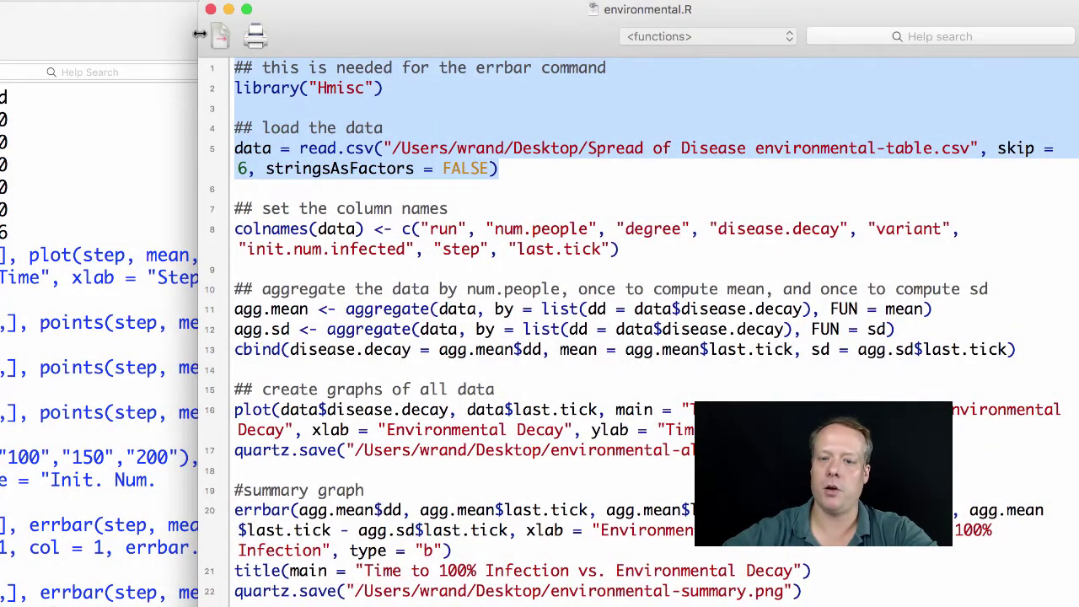
pyautogui.press('super+Return')
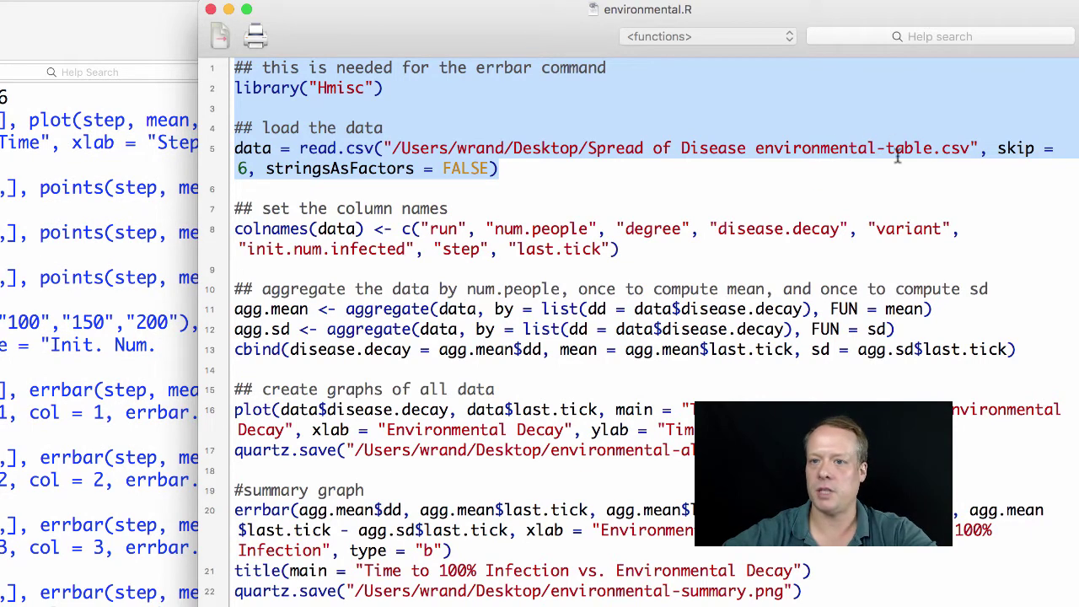
pyautogui.click(108, 324)
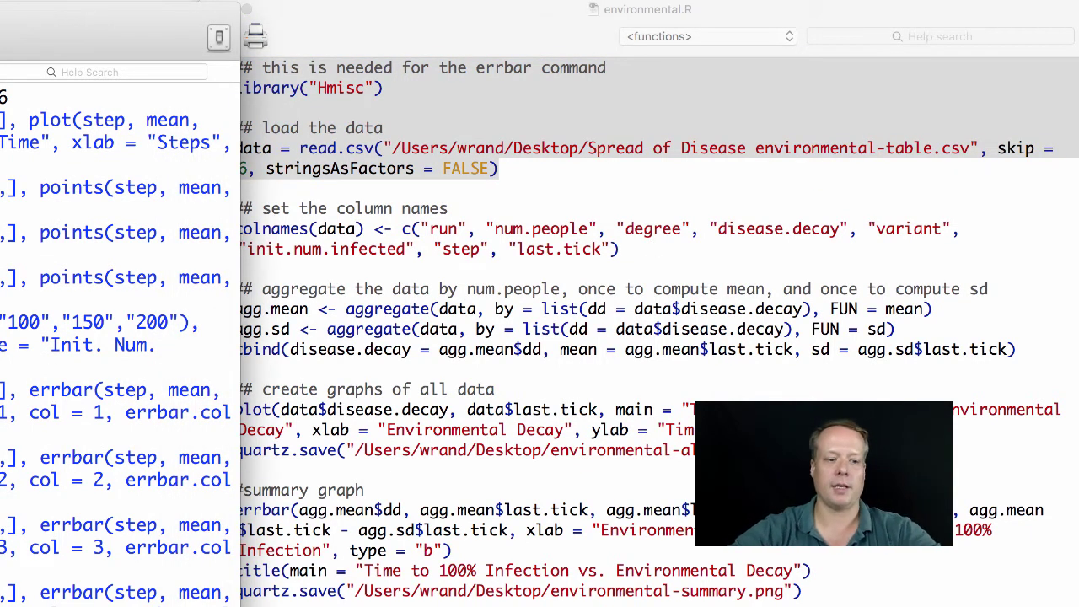
pyautogui.scroll(-10, 116, 345)
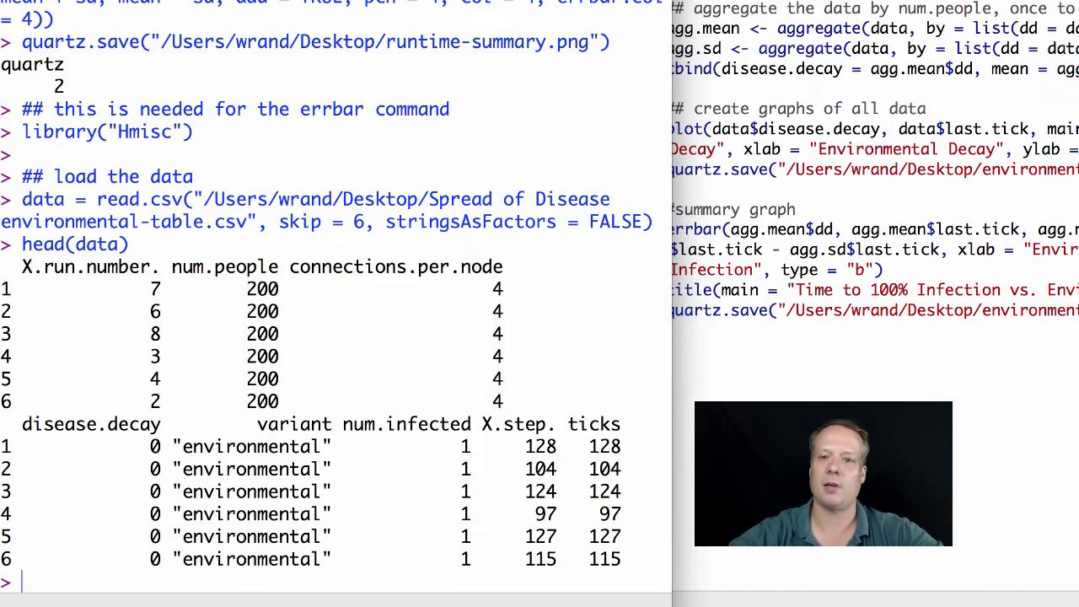
pyautogui.click(613, 289)
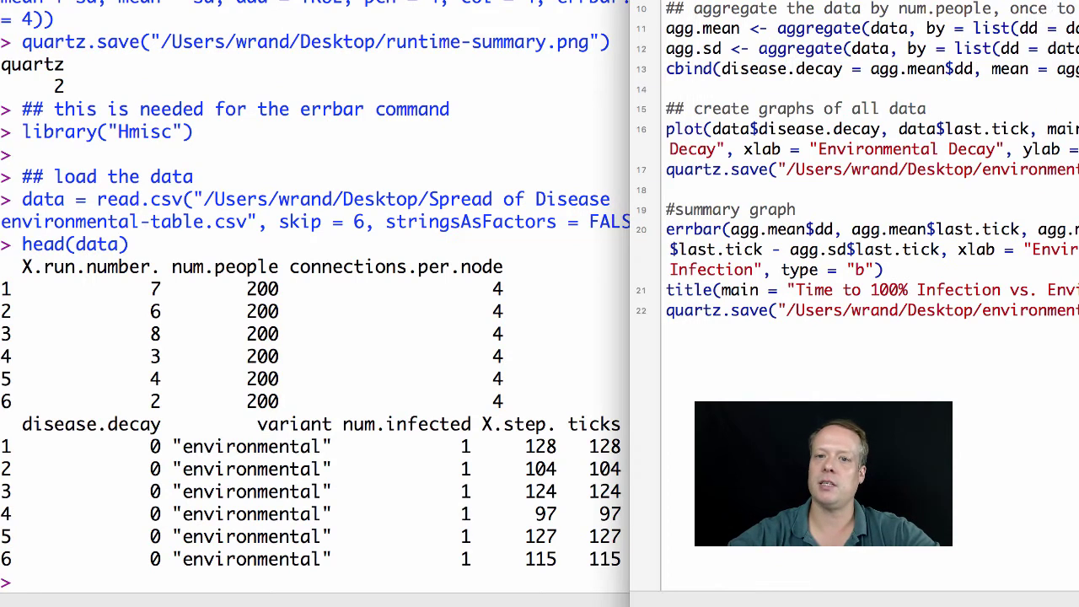
# Rename the columns and aggregate mean and sd of infection time by disease.decay
pyautogui.press('super+Return')
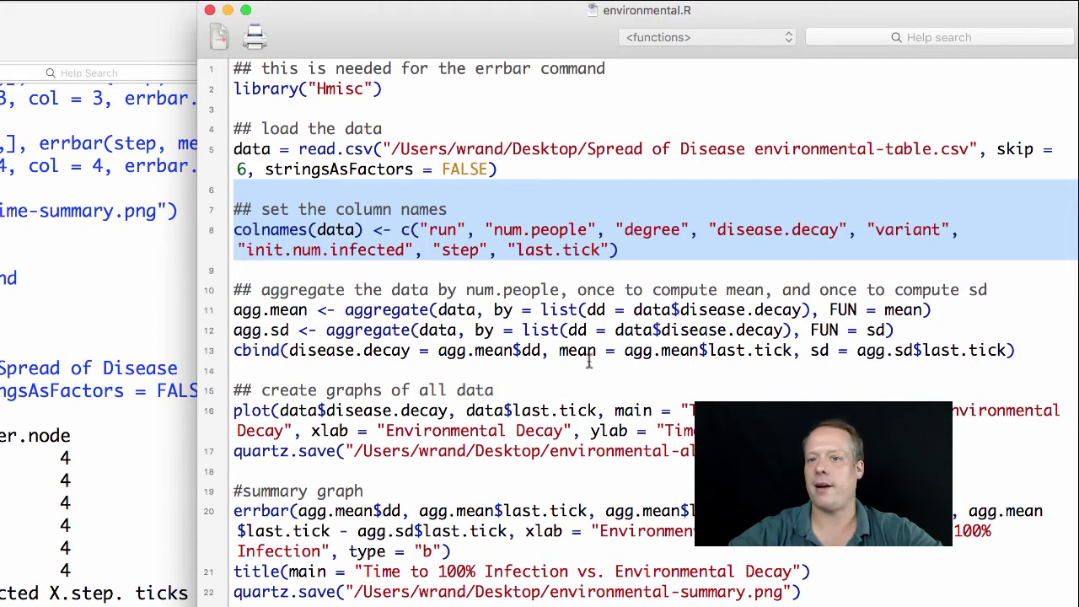
pyautogui.moveTo(680, 310); pyautogui.dragTo(803, 309)
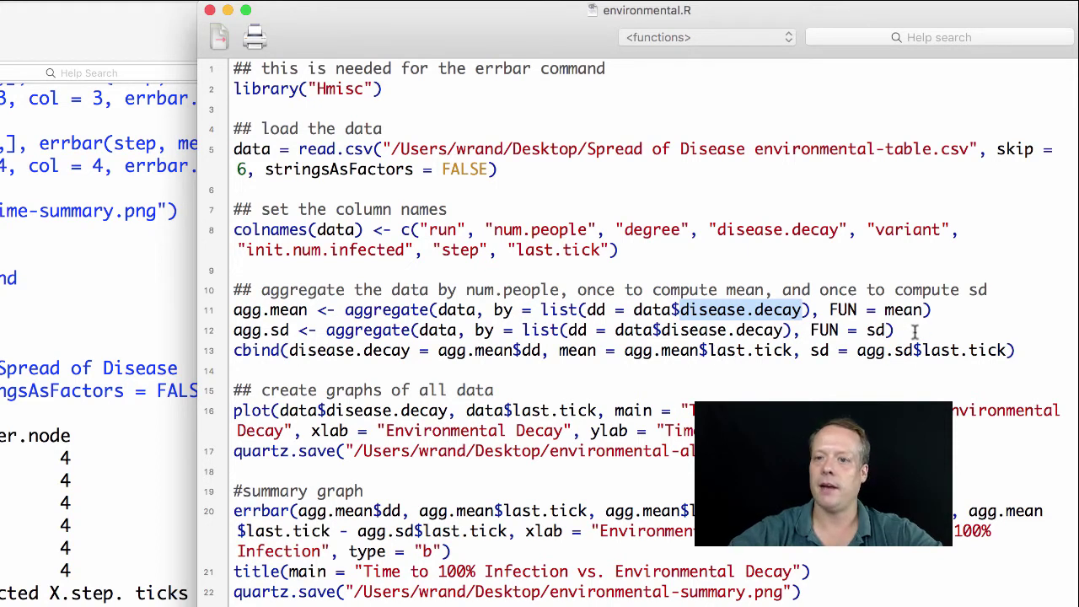
pyautogui.moveTo(895, 330); pyautogui.dragTo(225, 278)
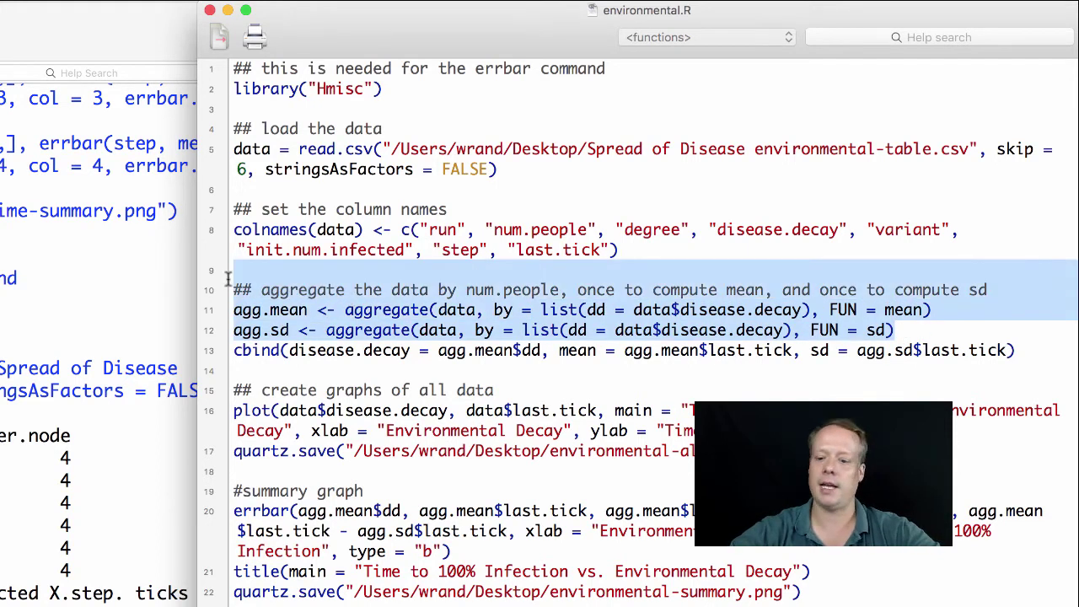
pyautogui.press('super+Return')
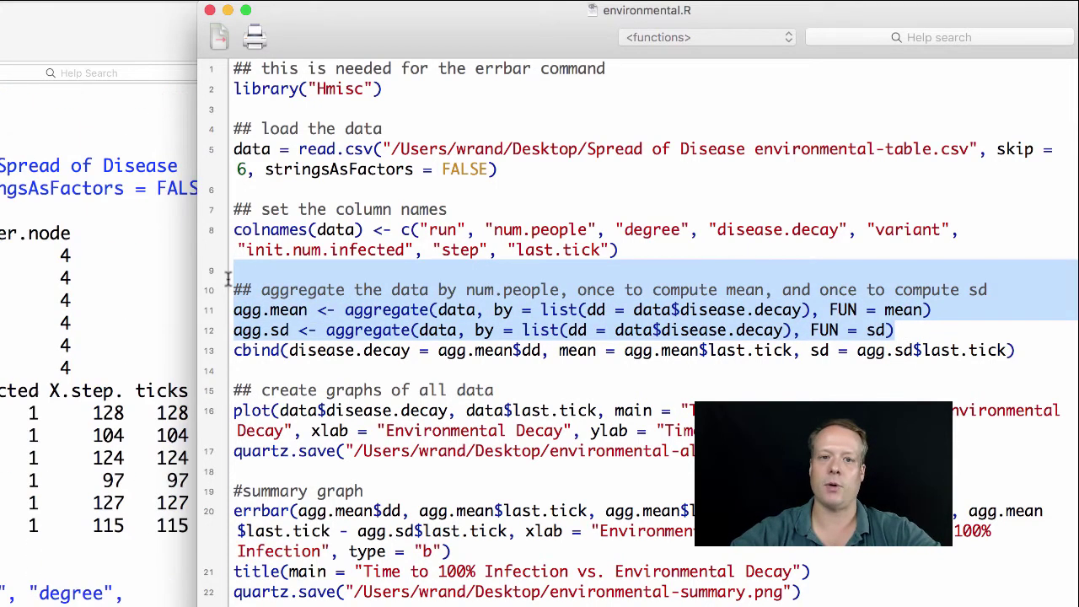
pyautogui.click(504, 350)
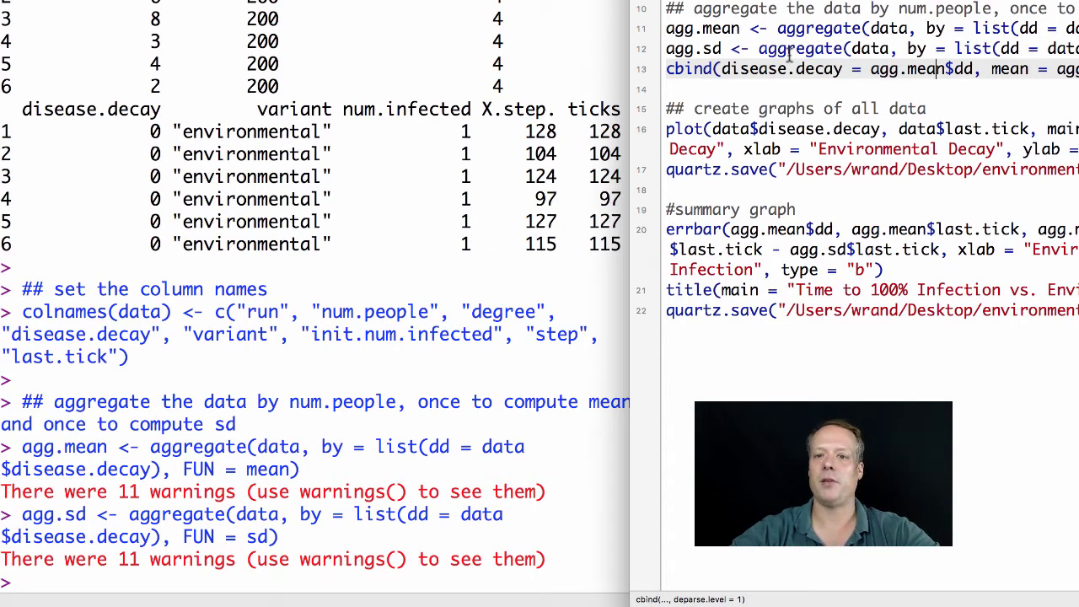
# Print the mean/sd table by decay, from 122.2 at decay 0 down to about 46
pyautogui.press('super+Return')
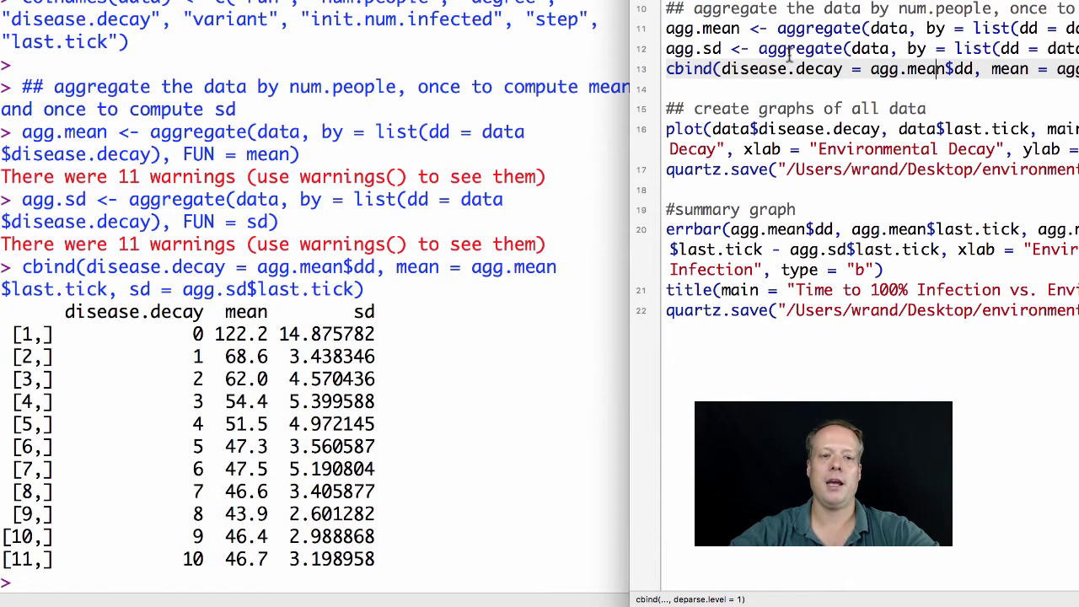
pyautogui.click(403, 426)
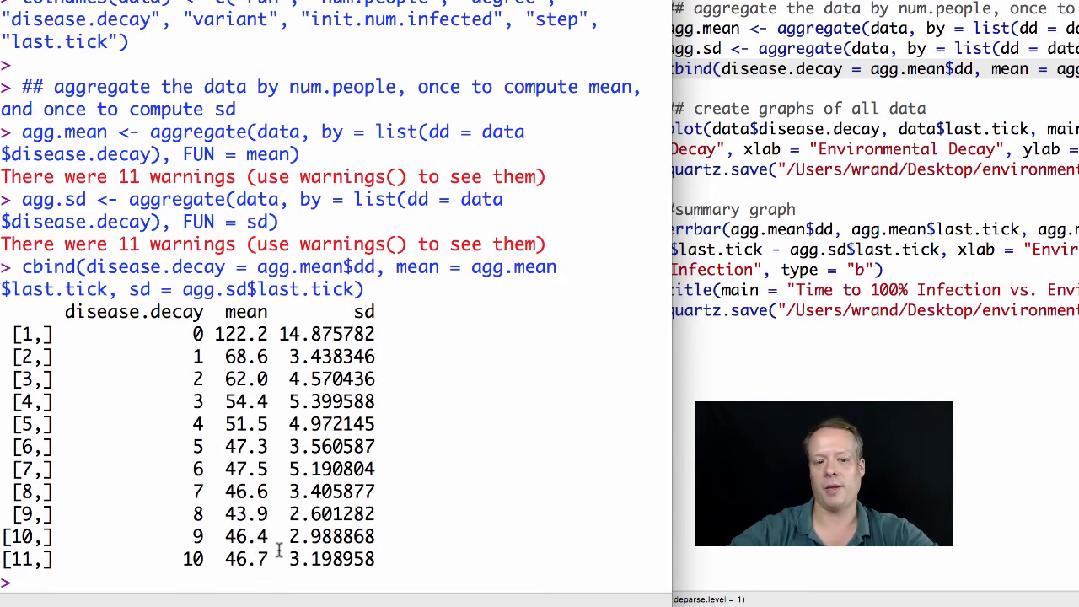
pyautogui.click(891, 413)
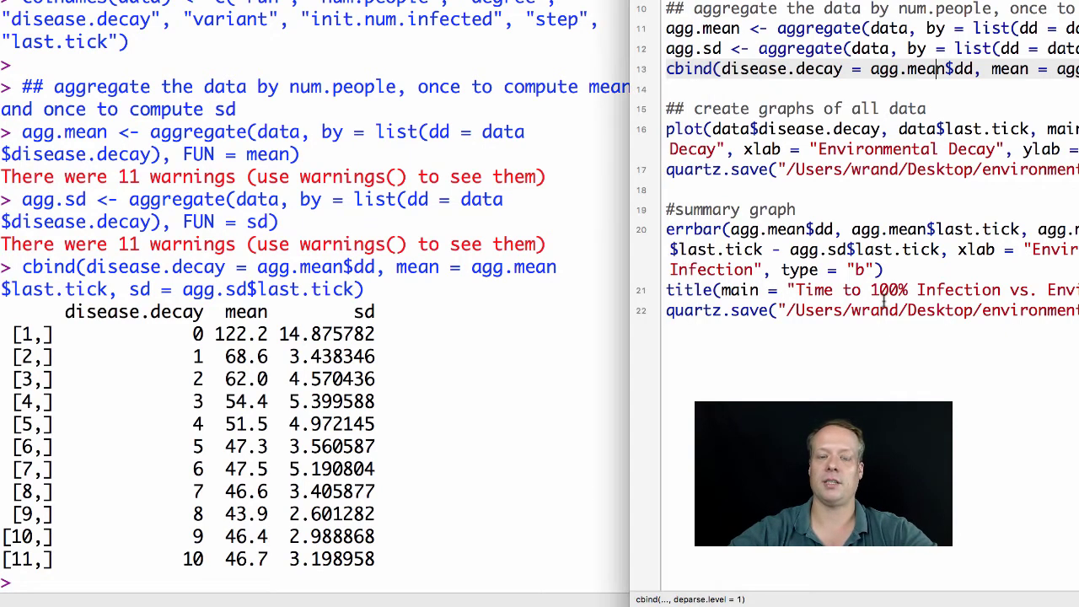
# Scatter-plot every run's time to 100% infection against disease decay in the Quartz window
pyautogui.click(816, 128)
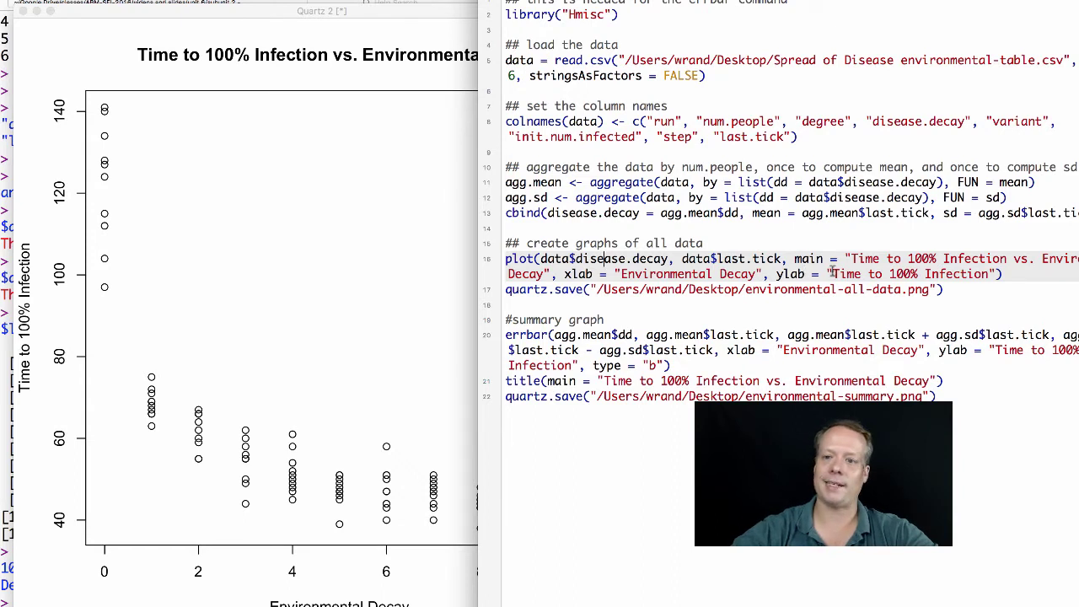
pyautogui.click(226, 217)
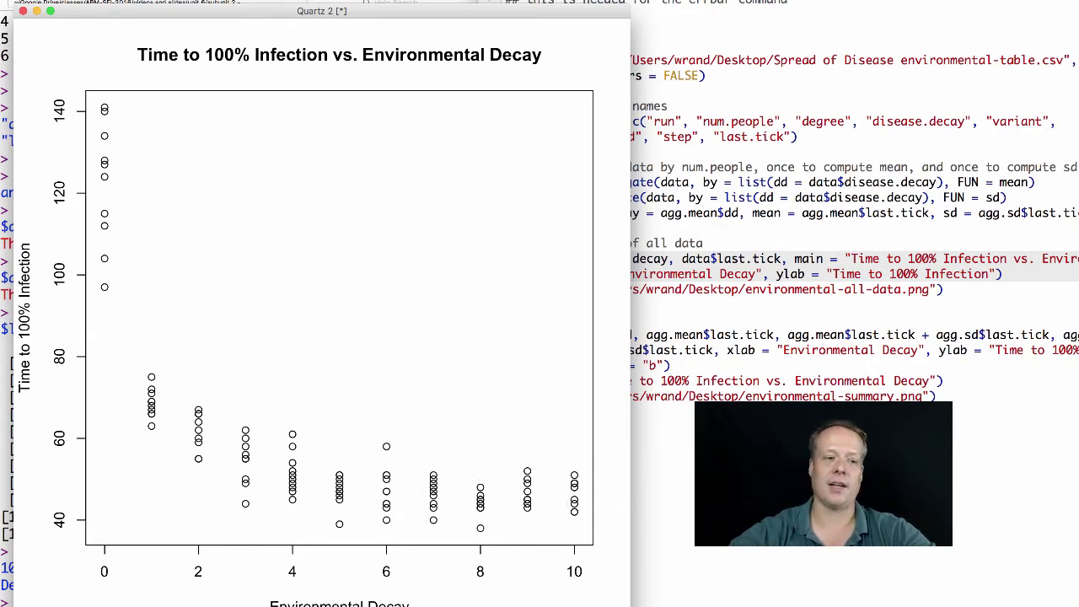
pyautogui.click(679, 340)
# Draw the mean error-bar graph titled 'Time to 100% Infection vs. Environmental Decay'
pyautogui.click(675, 335)
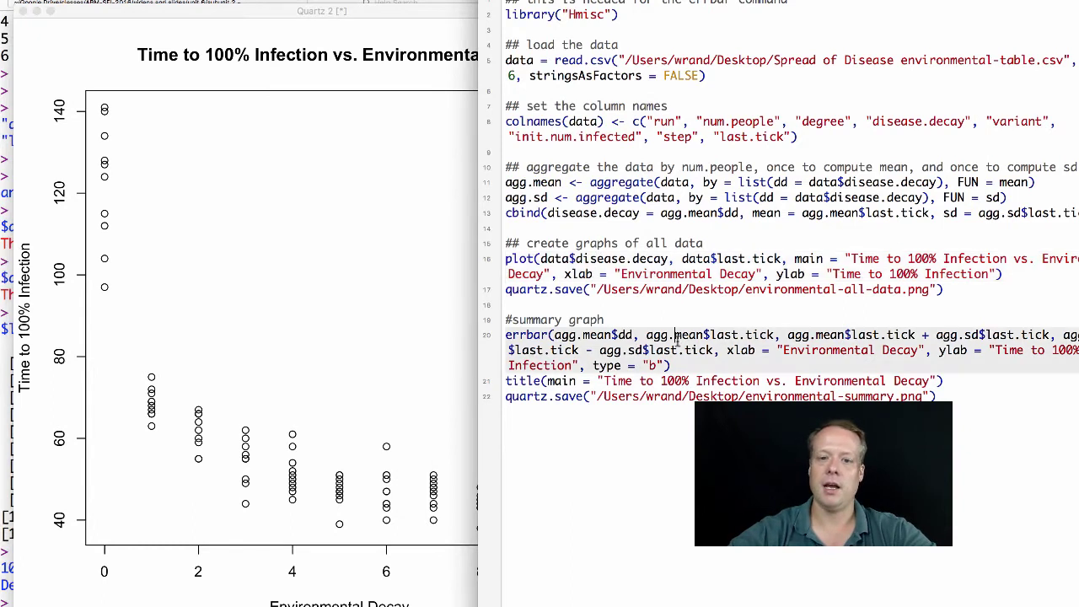
pyautogui.press('super+Return')
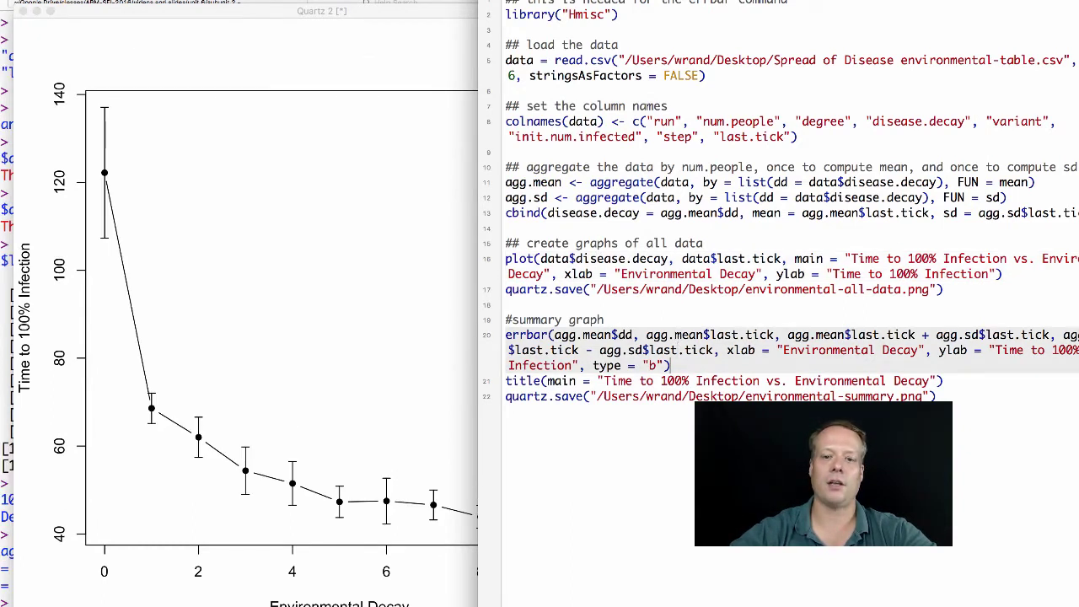
pyautogui.click(675, 380)
pyautogui.press('super+Return')
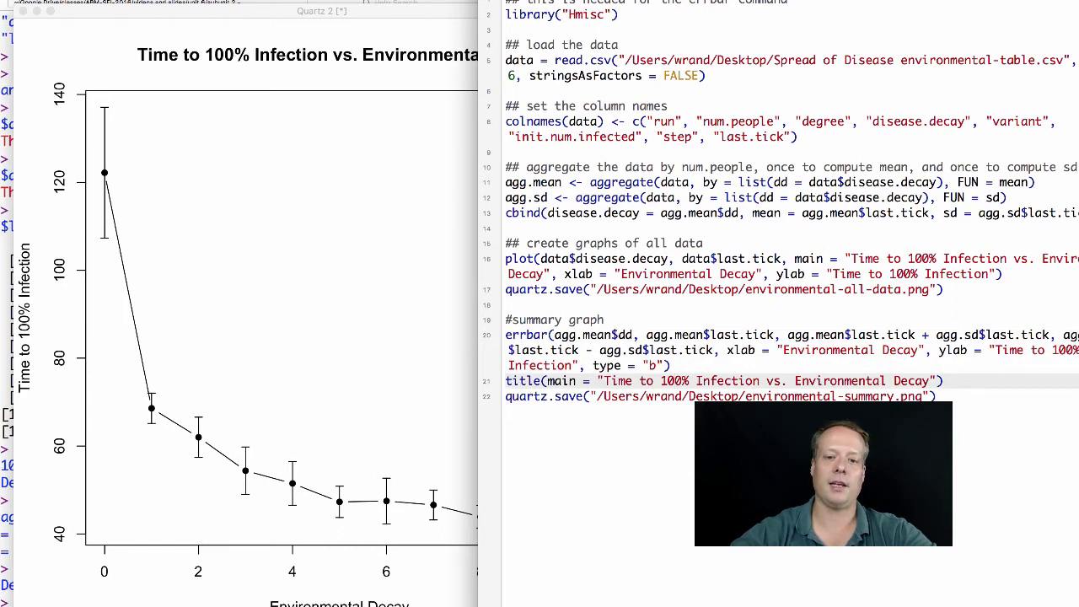
pyautogui.click(358, 323)
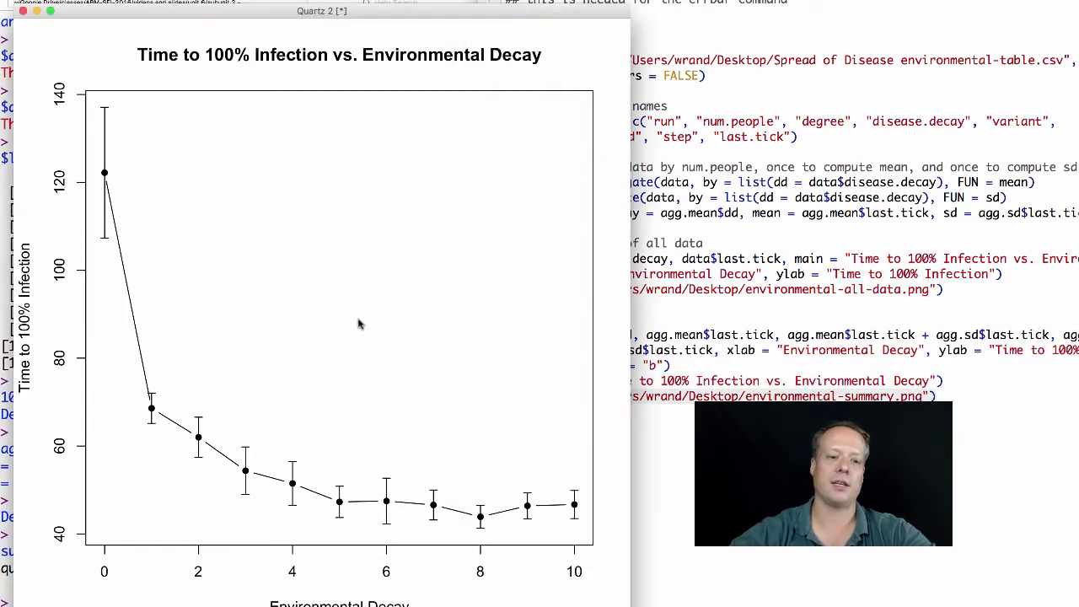